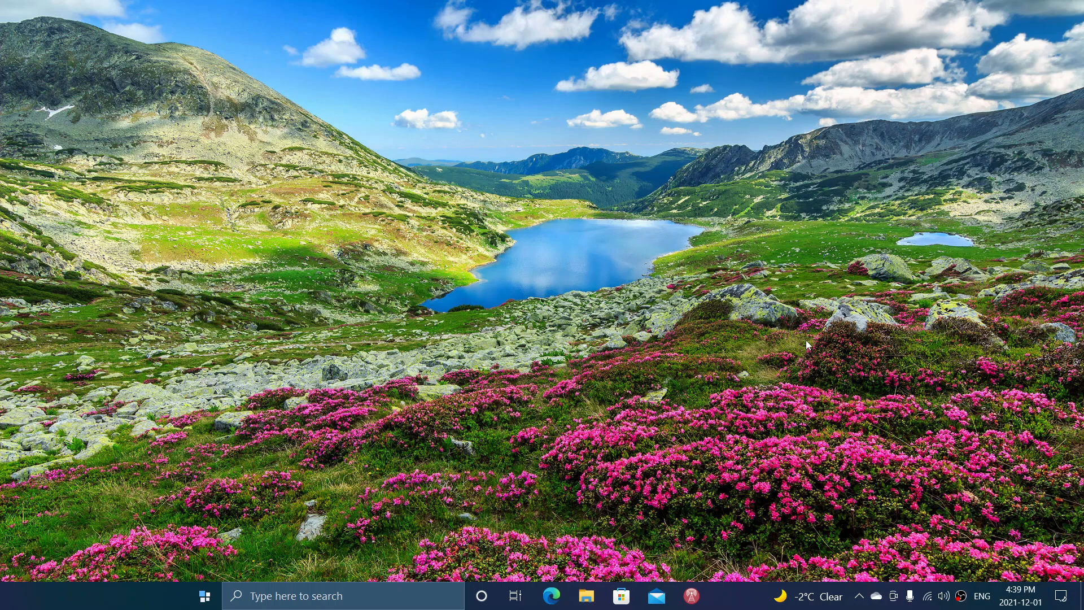
Preview the Windows 11-style Start menu, then launch Start11 from Windows Search.
click(205, 596)
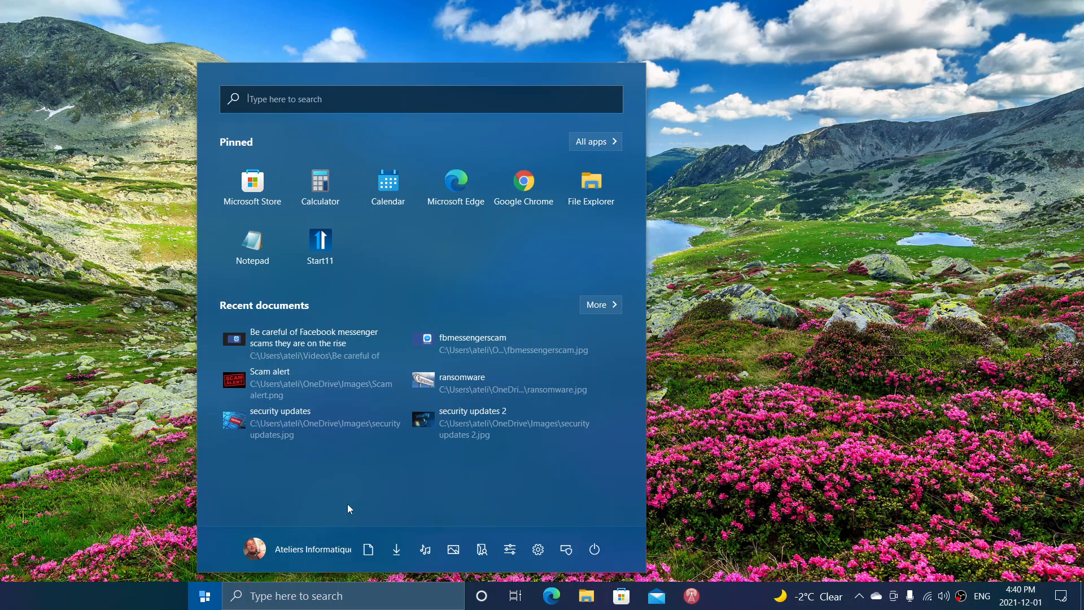
click(790, 346)
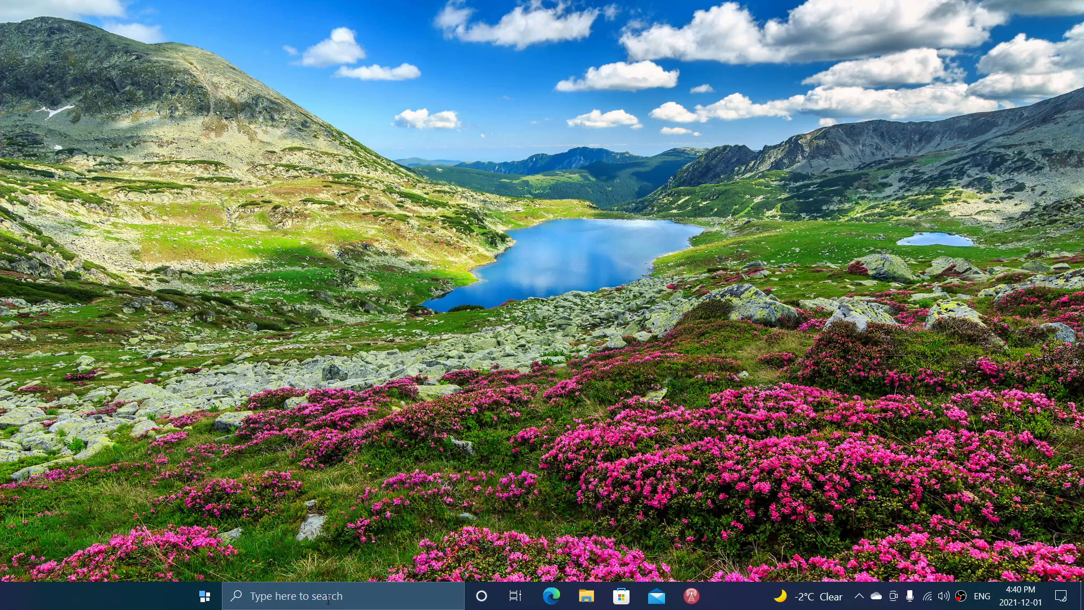
click(307, 596)
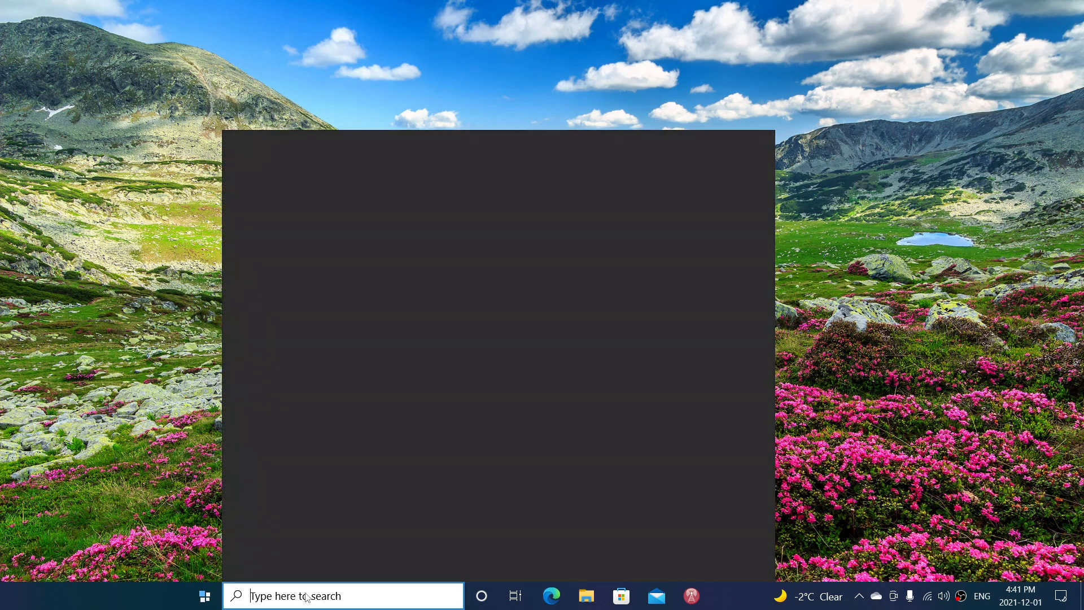
text(start11)
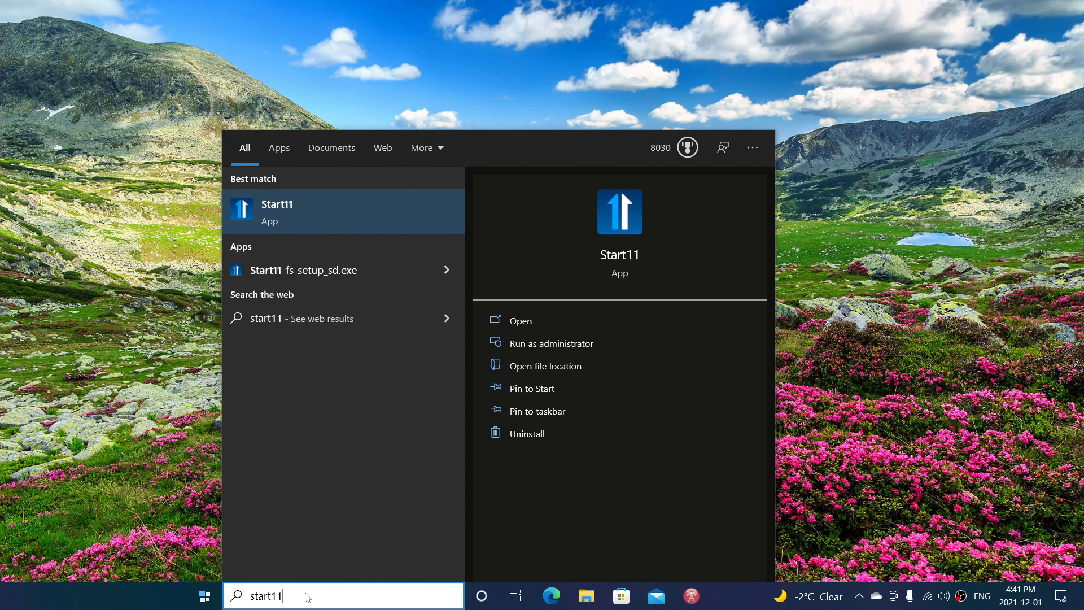
click(602, 254)
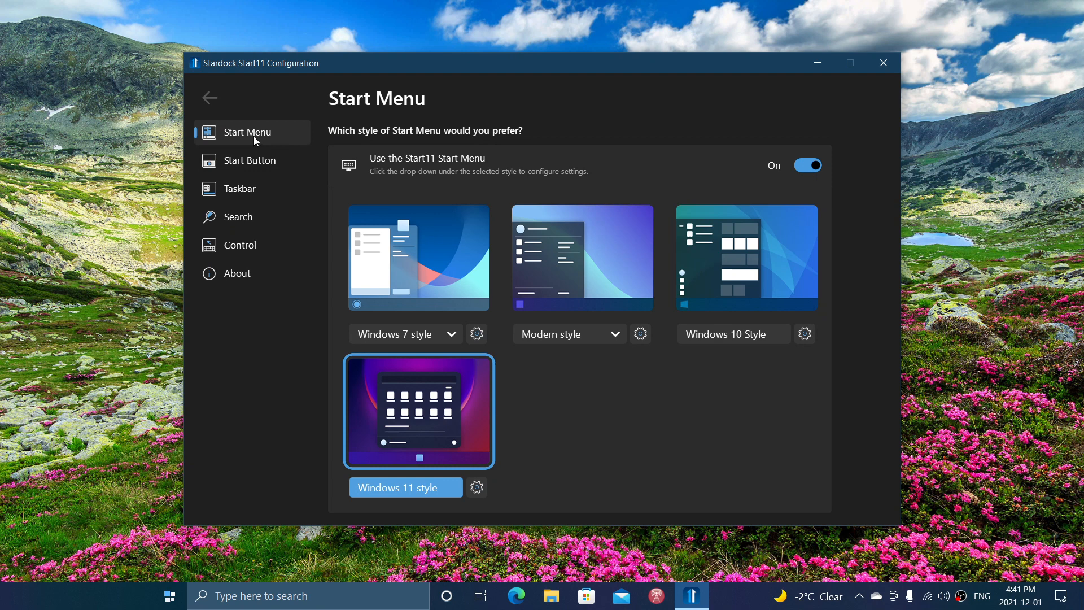
Browse the Start Button, Taskbar, Search, Control and About pages, then return to Control.
click(254, 163)
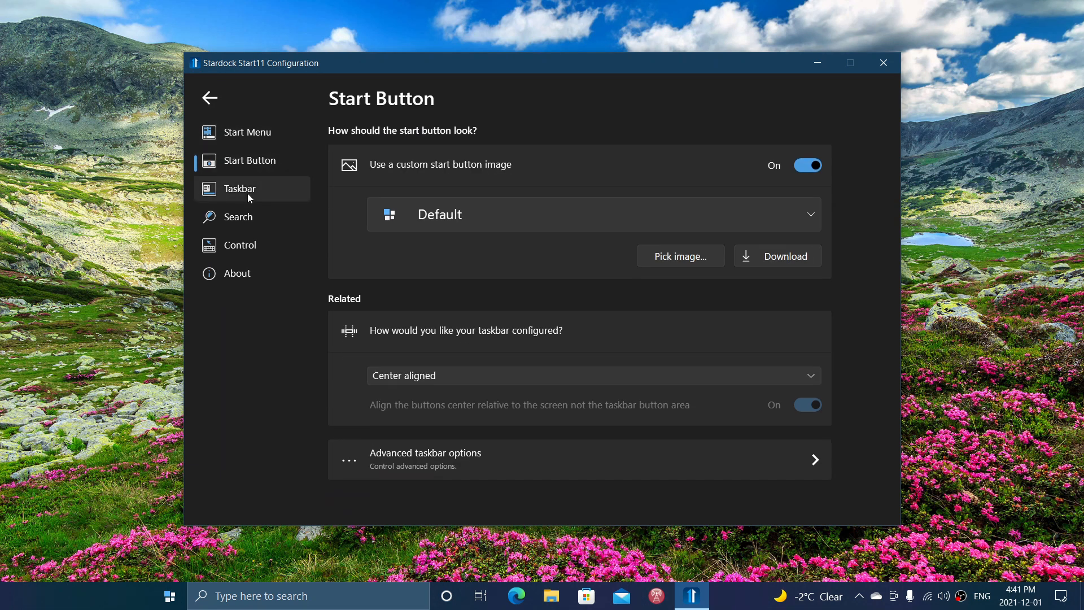
click(248, 193)
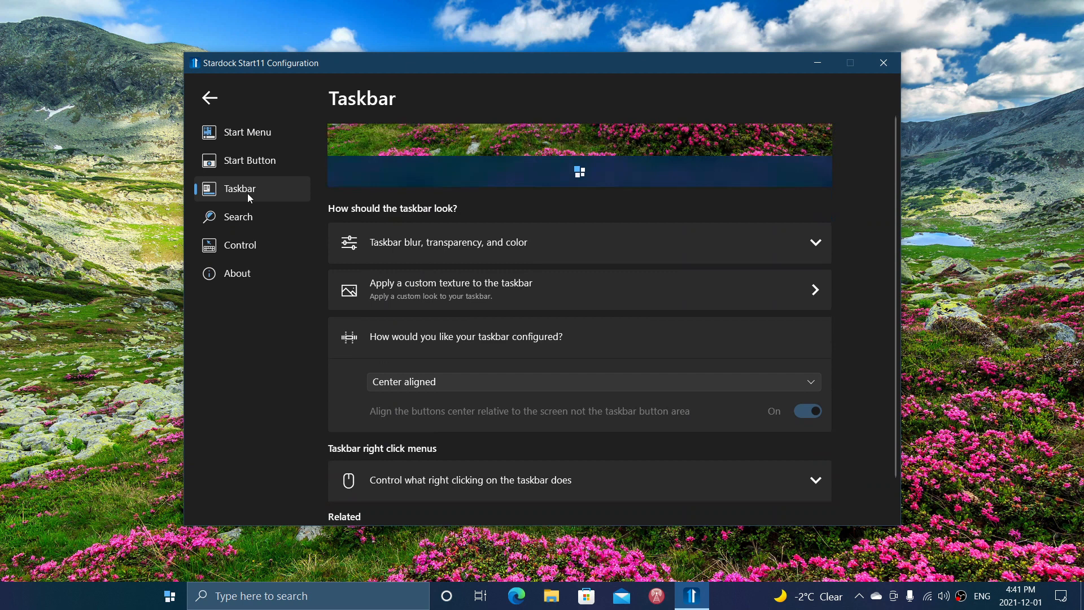
click(251, 222)
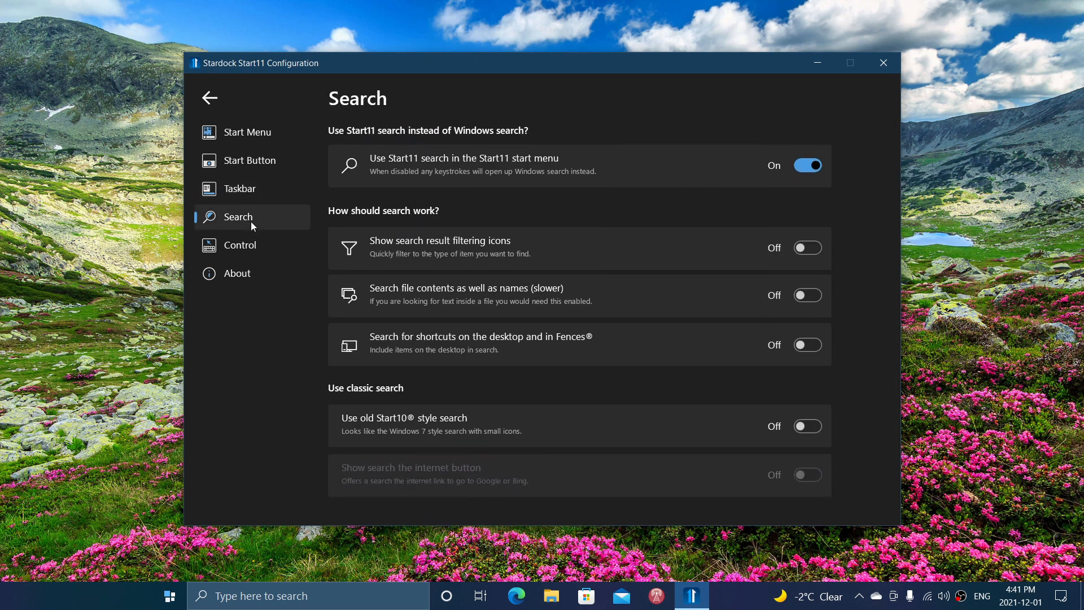
click(257, 245)
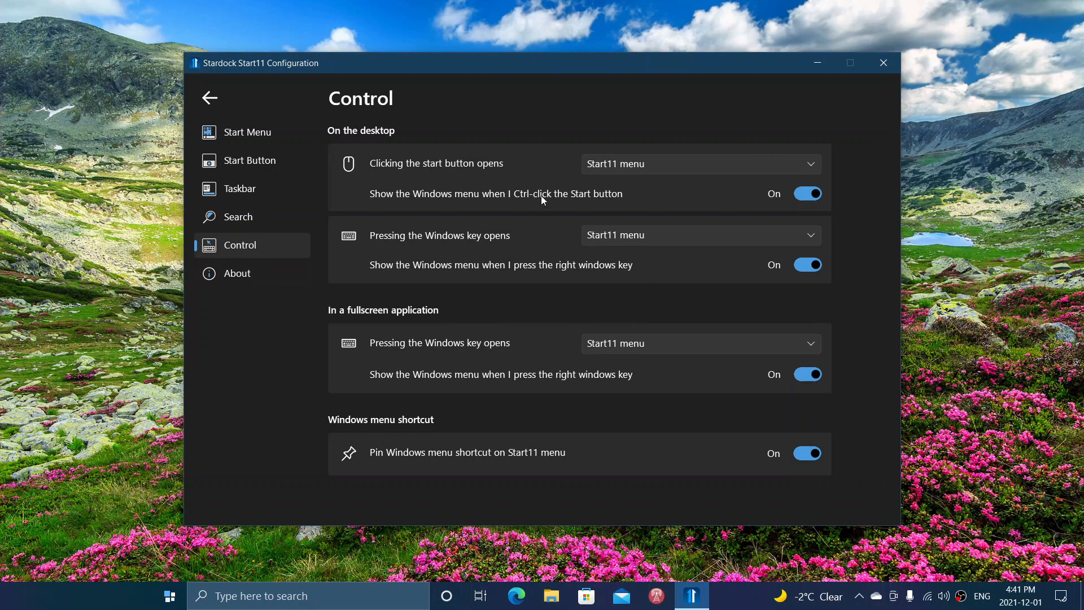
click(250, 271)
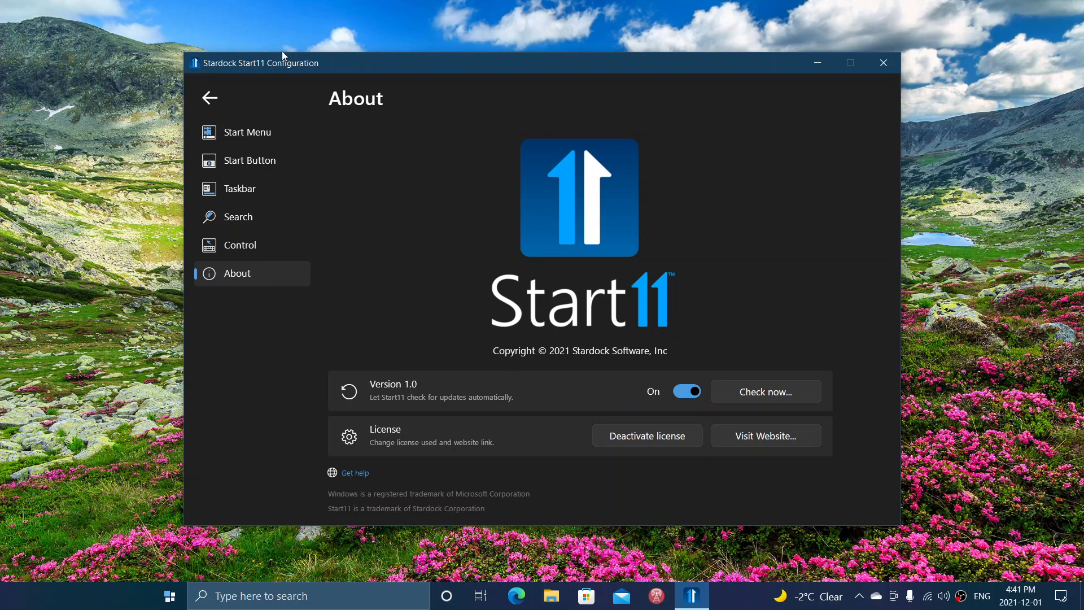
click(209, 99)
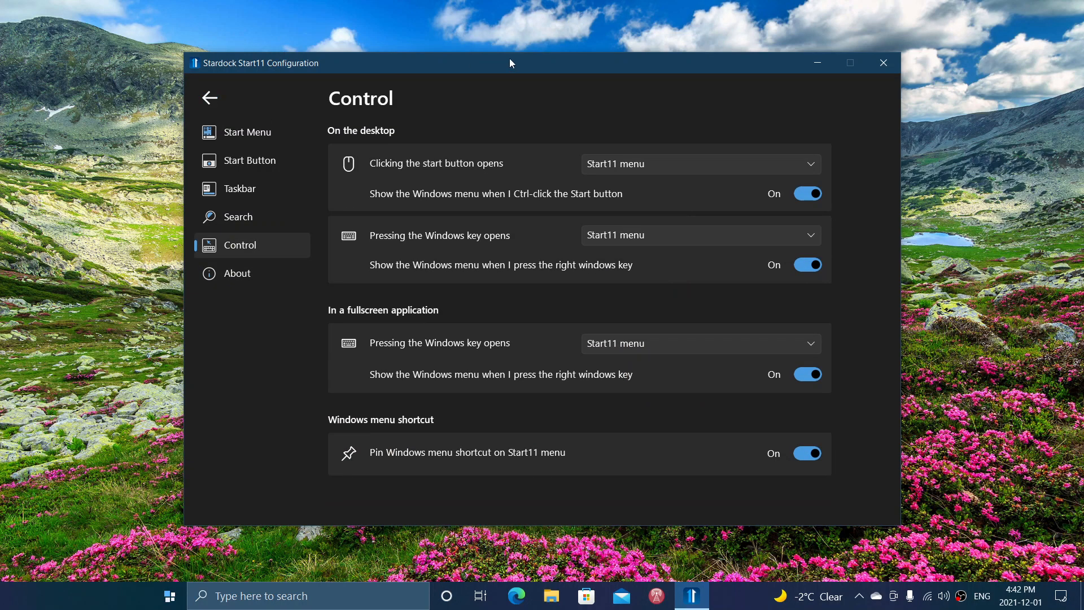
click(885, 64)
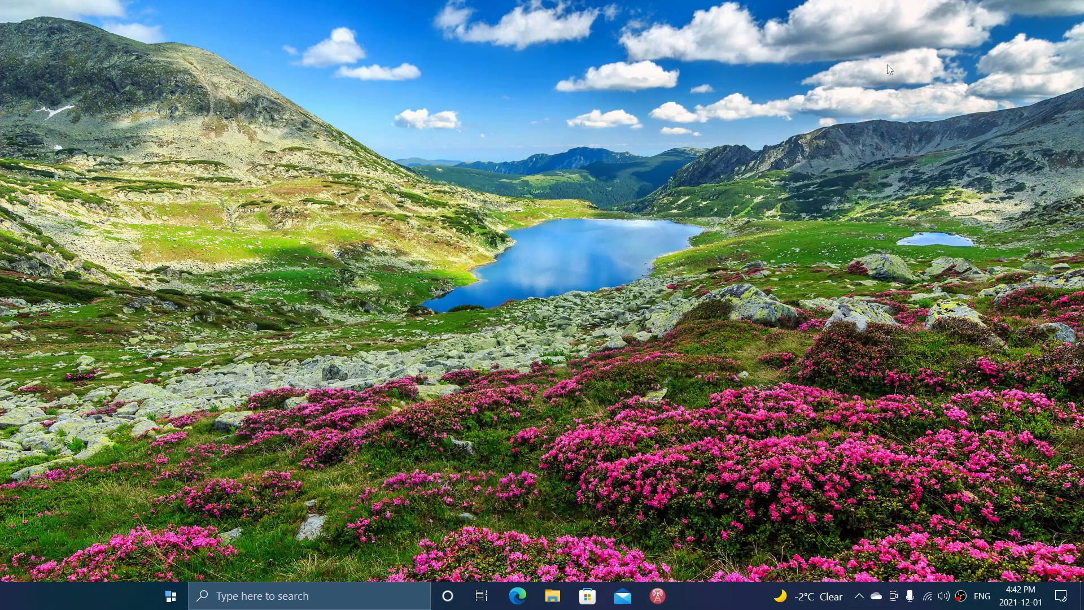